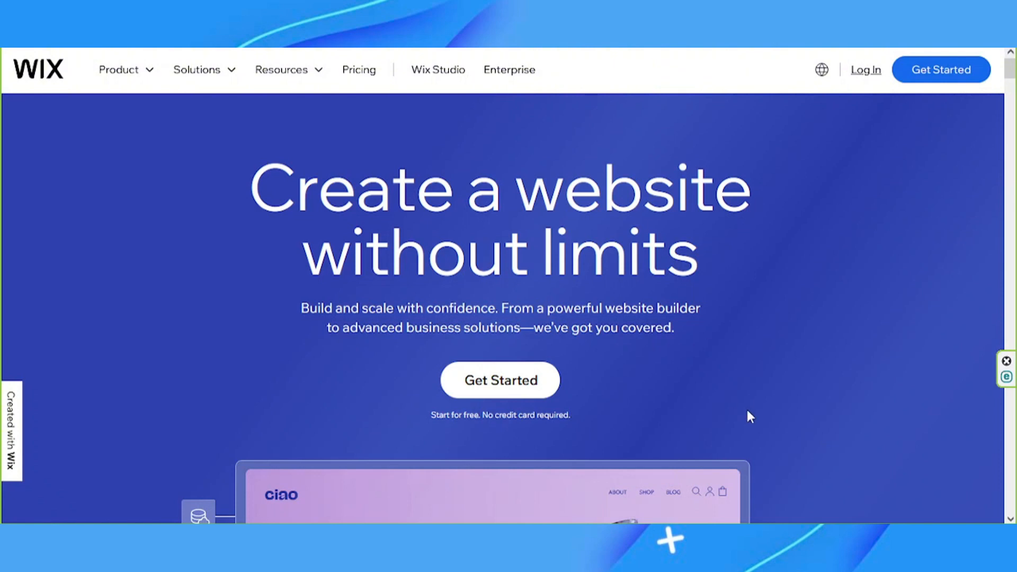
Start the AI setup chat, name the site "Kimmy's Blog" and give its content as "Travel, food and adventure."
left_click(518, 386)
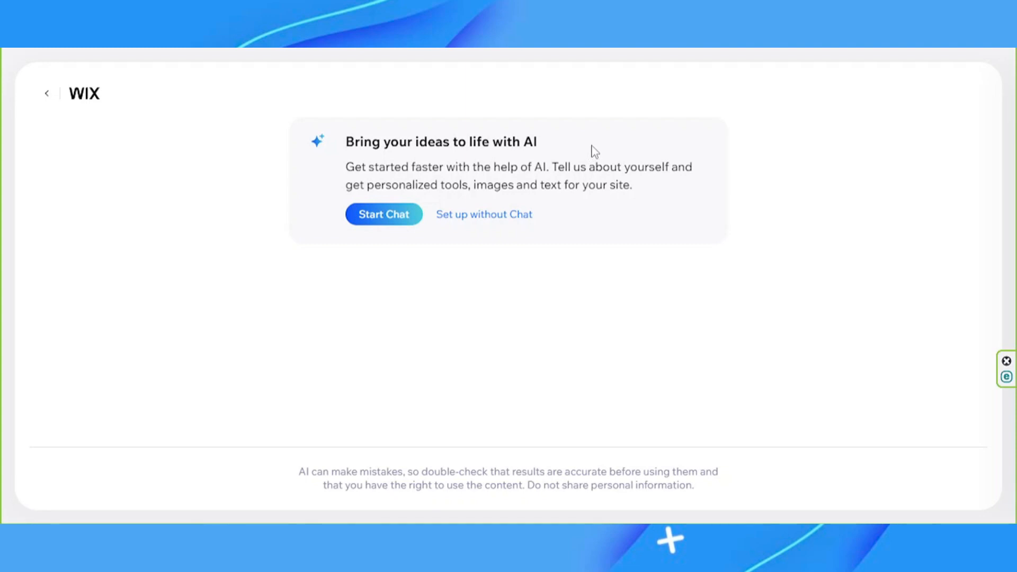
left_click(384, 215)
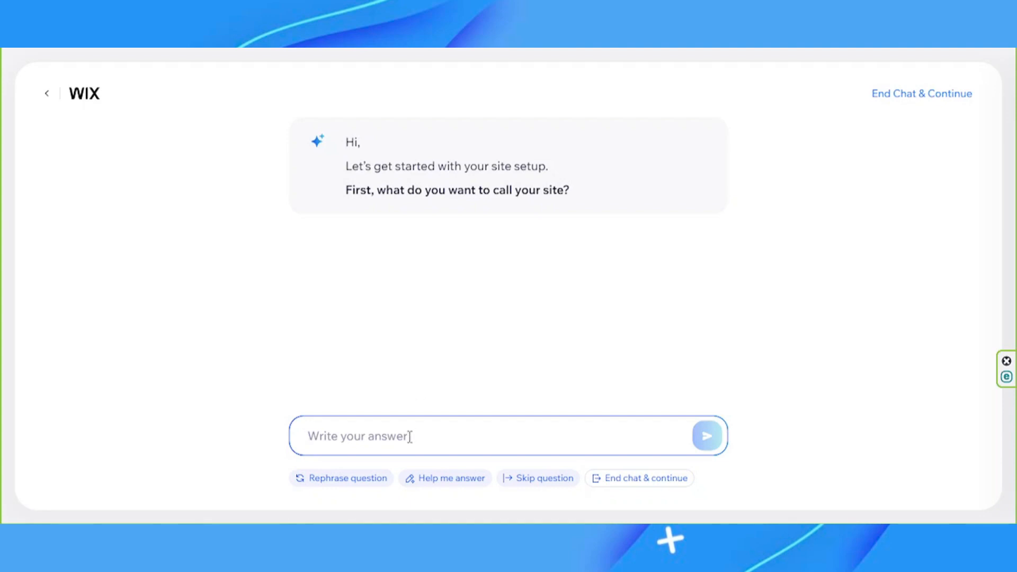
type("Kimmy's Blog")
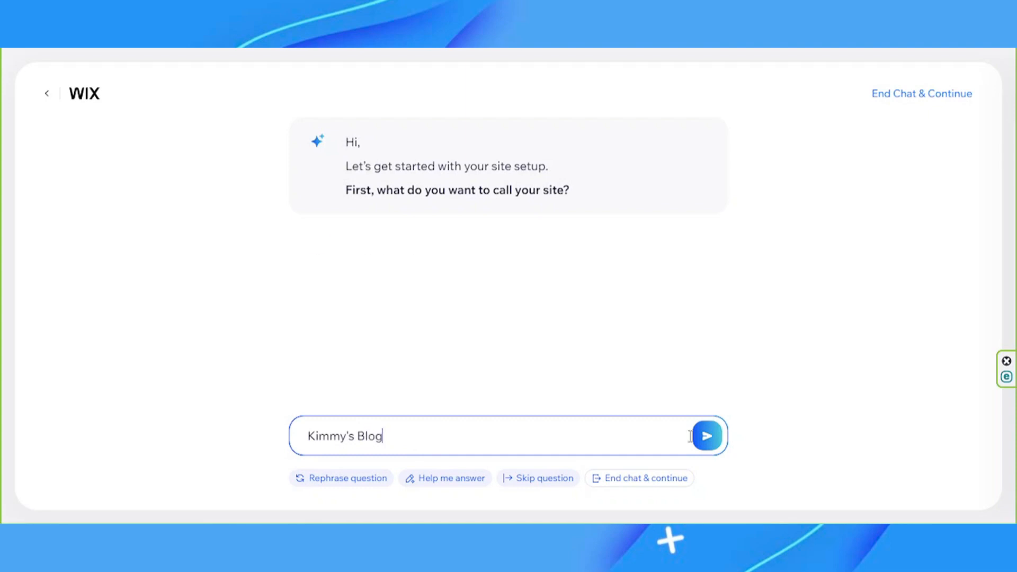
left_click(707, 436)
type("Travel, food and adventure.")
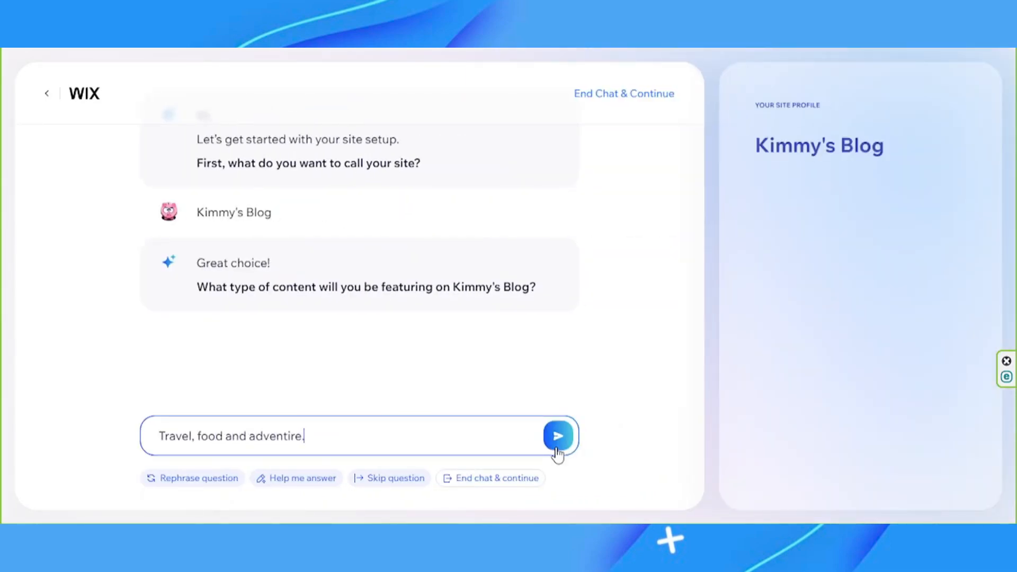
left_click(557, 436)
Answer the services question with "I will not be offering services. But I will be using my blog for affiliate marketing and ad revenue." and end the chat
left_click(397, 435)
type("I will not be offering")
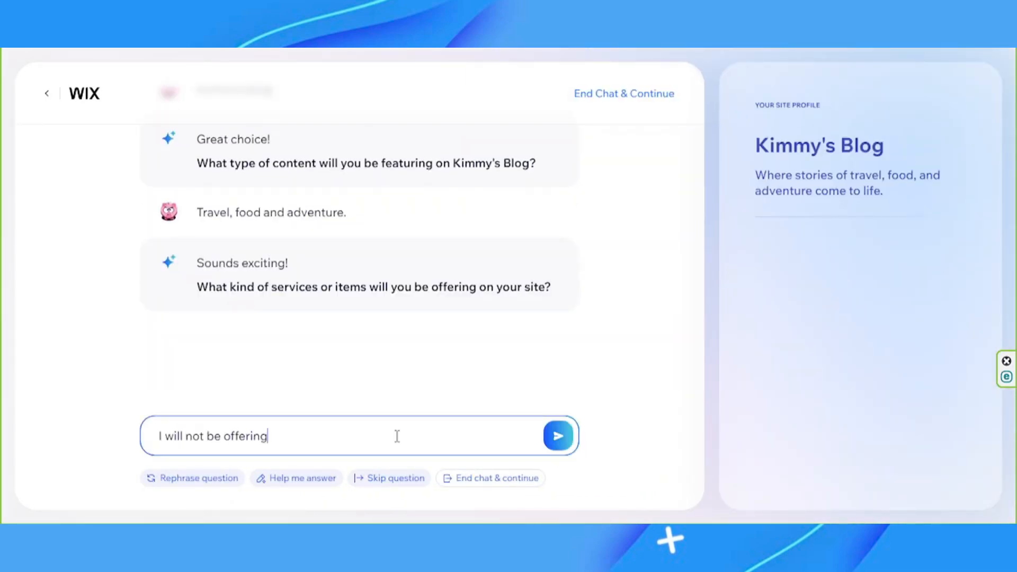
type(" services. But I will be using my blog for affiliate marketing and ad revenue.")
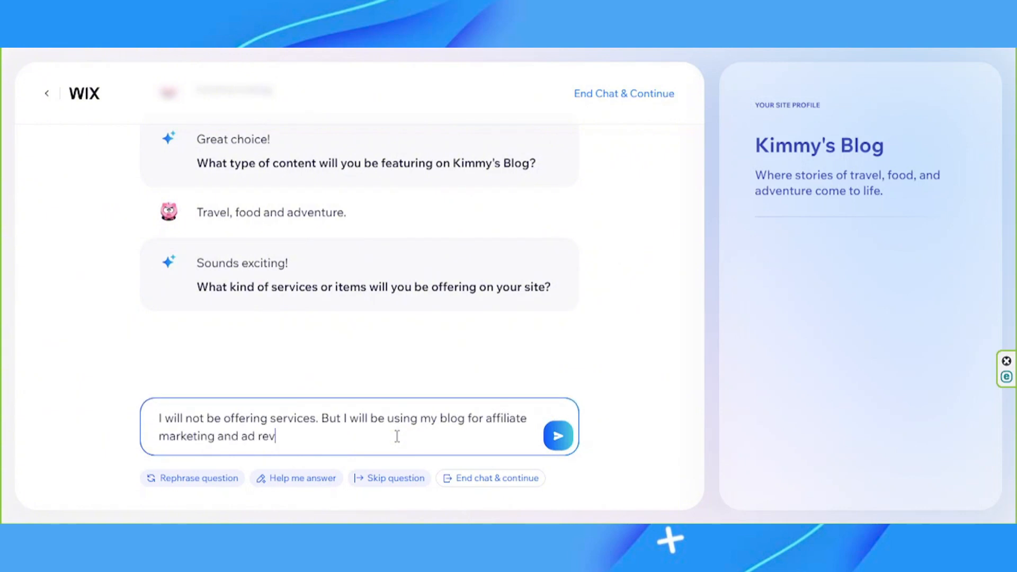
key("Return")
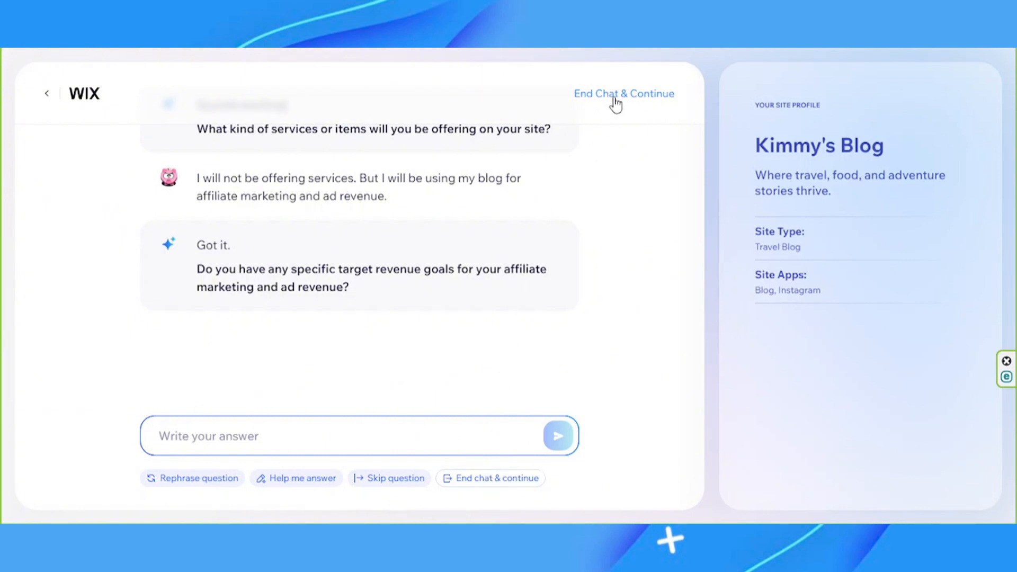
left_click(656, 100)
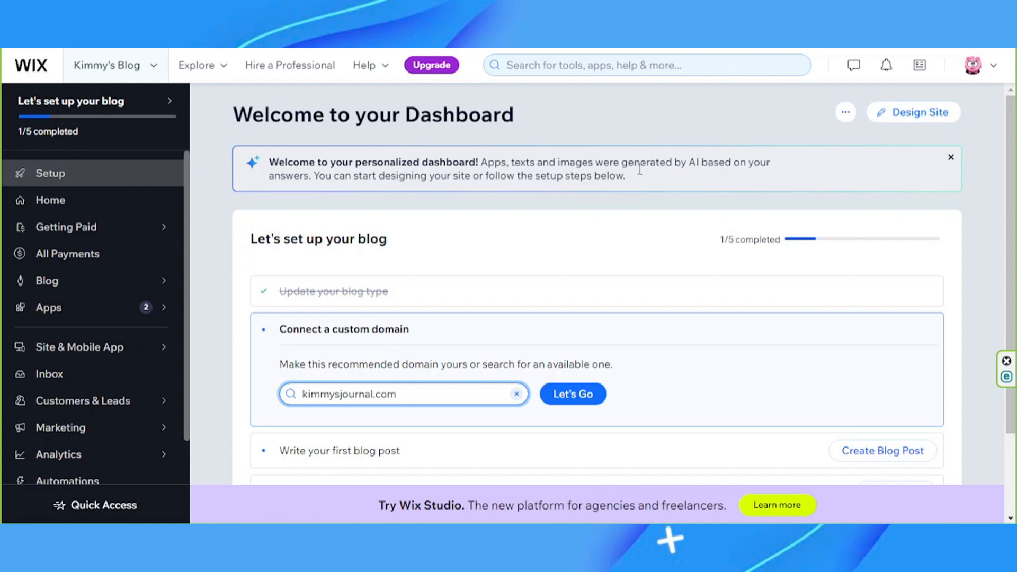
Generate a design for the blog with AI and look through the resulting page preview
left_click(922, 122)
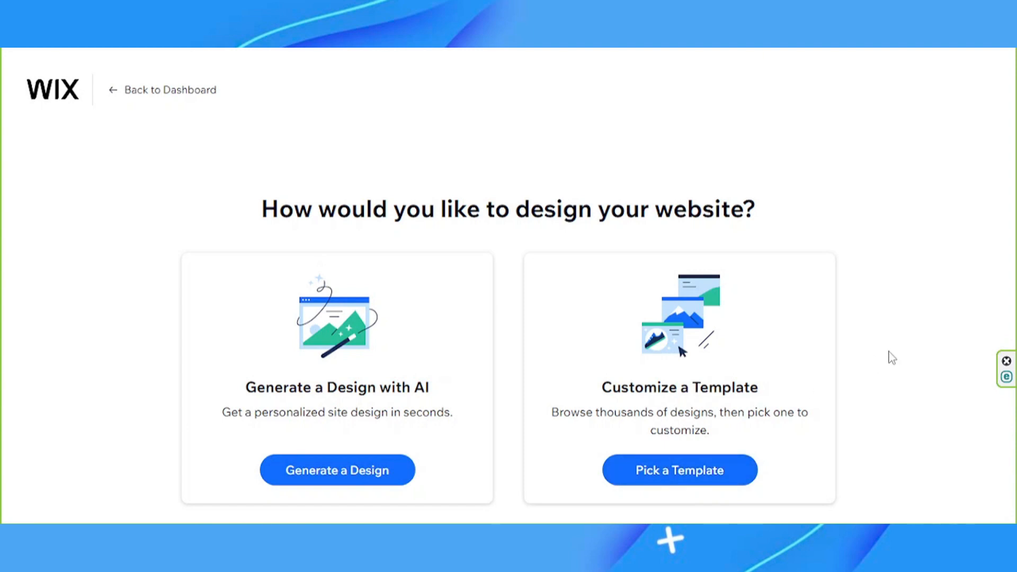
left_click(352, 469)
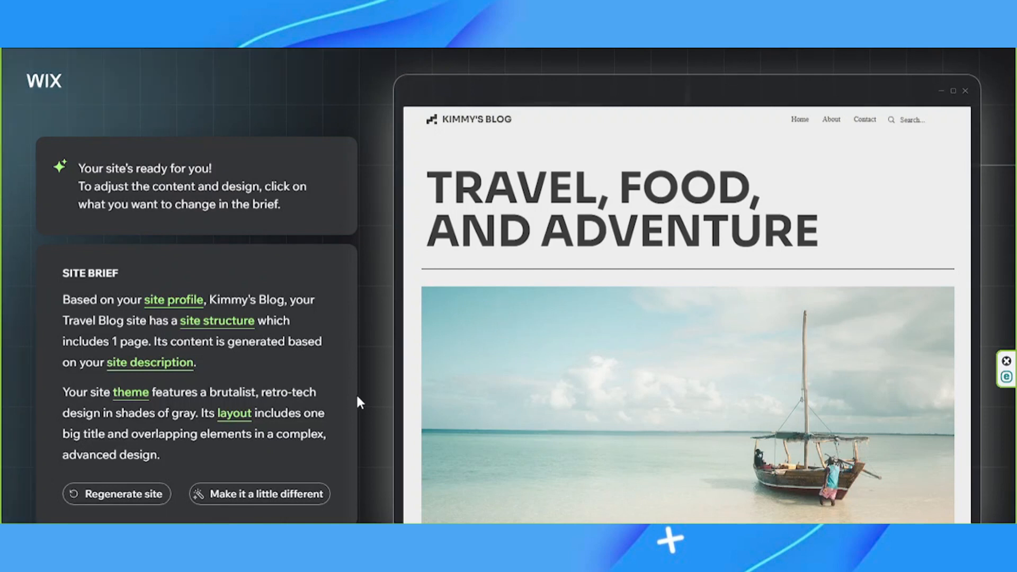
scroll(612, 335, "down", 4)
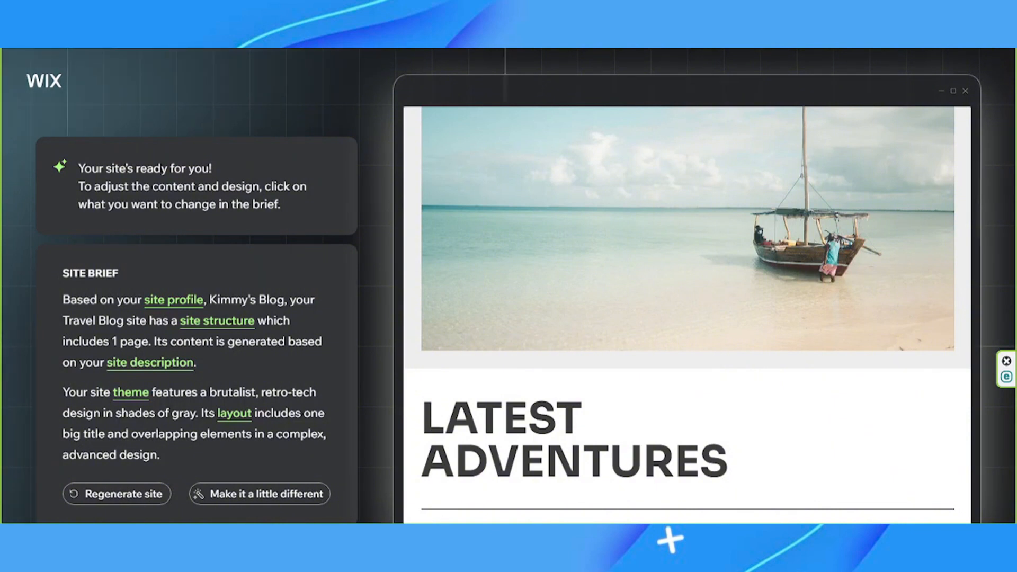
scroll(835, 425, "up", 1)
scroll(399, 466, "up", 2)
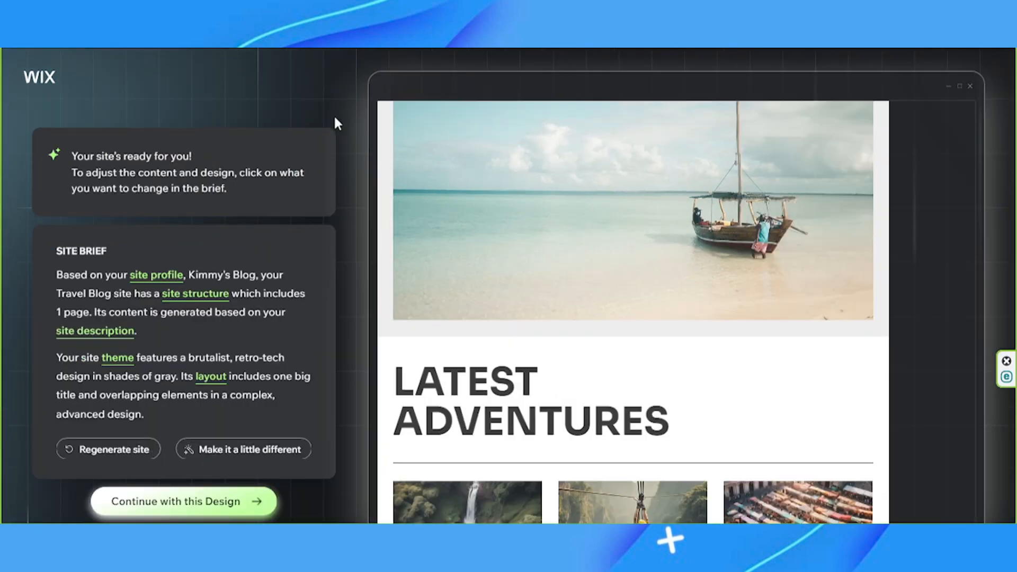
Accept the generated design and continue to the site editor without setting up a custom domain
left_click(203, 510)
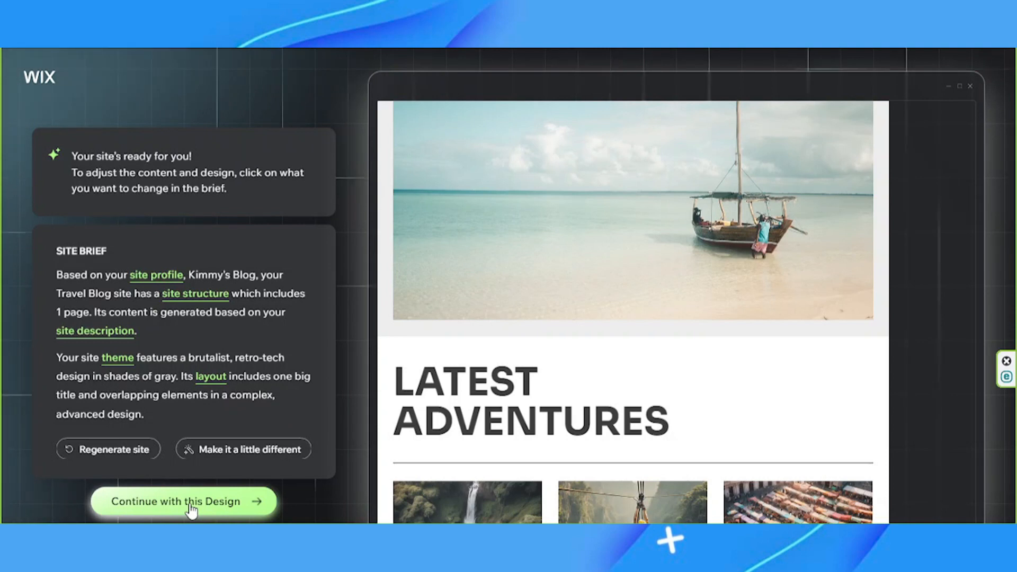
left_click(191, 507)
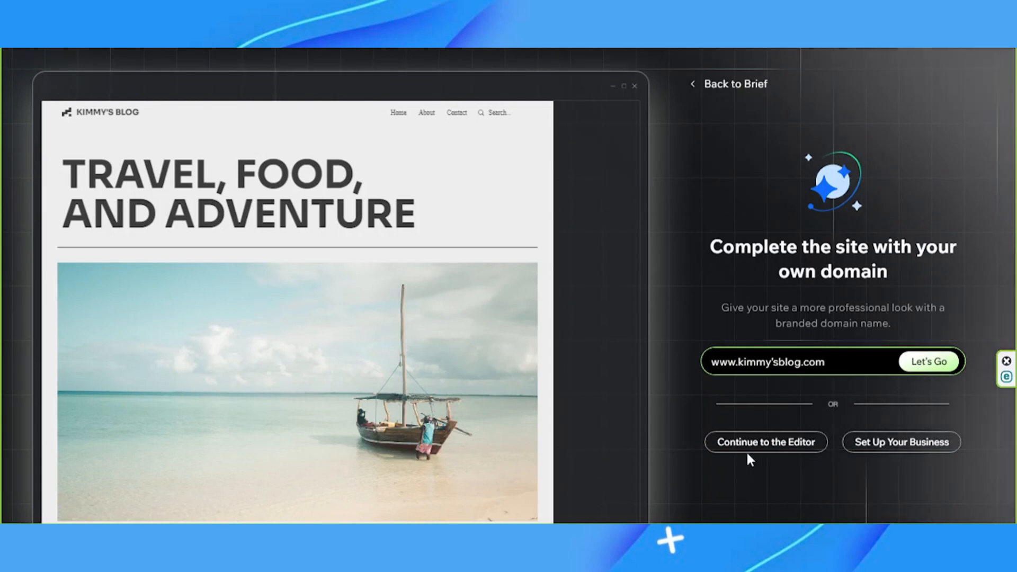
left_click(769, 449)
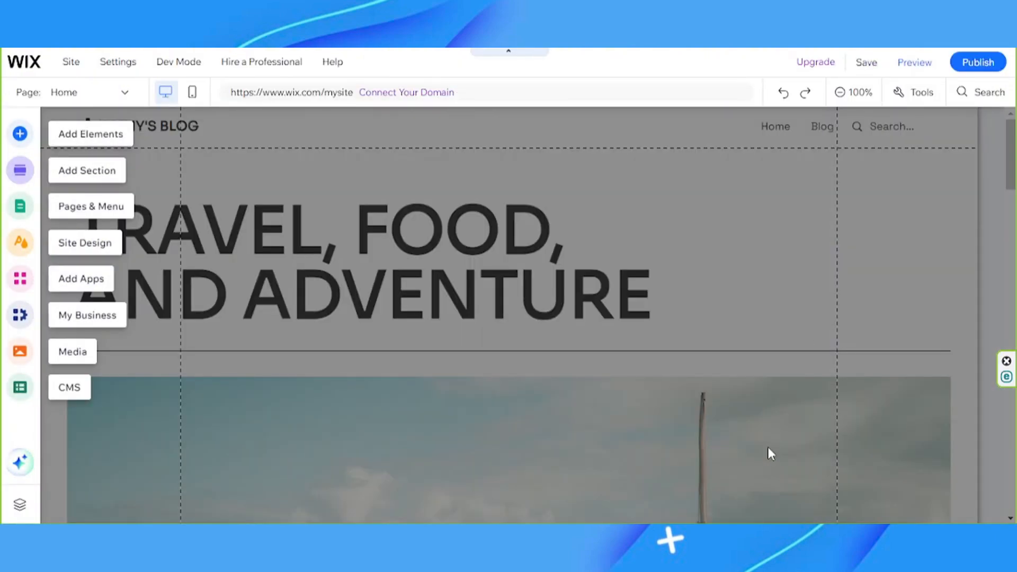
left_click(787, 353)
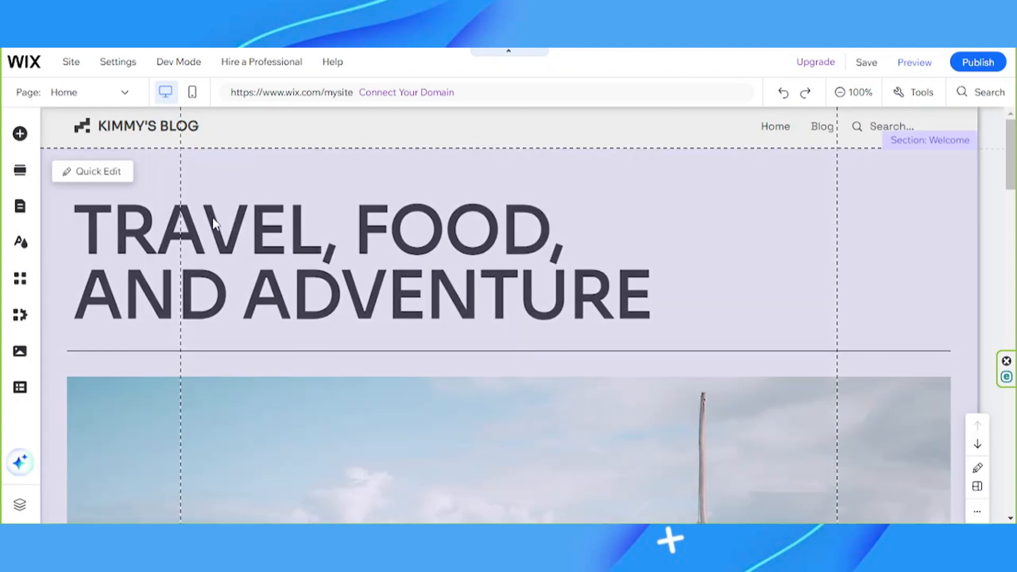
Examine the editing options for the Welcome section's title, backgrounds and layout
left_click(213, 222)
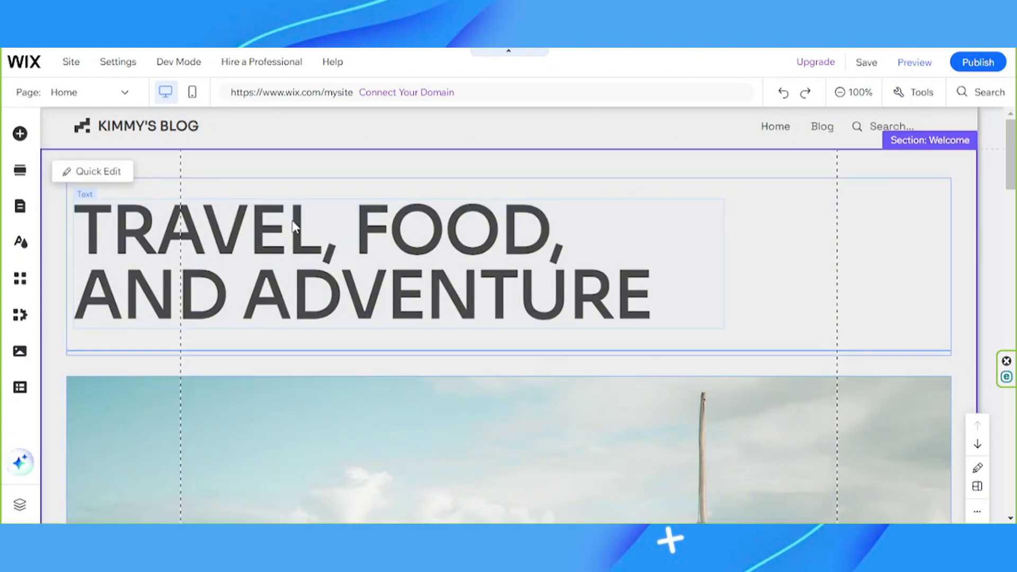
left_click(294, 227)
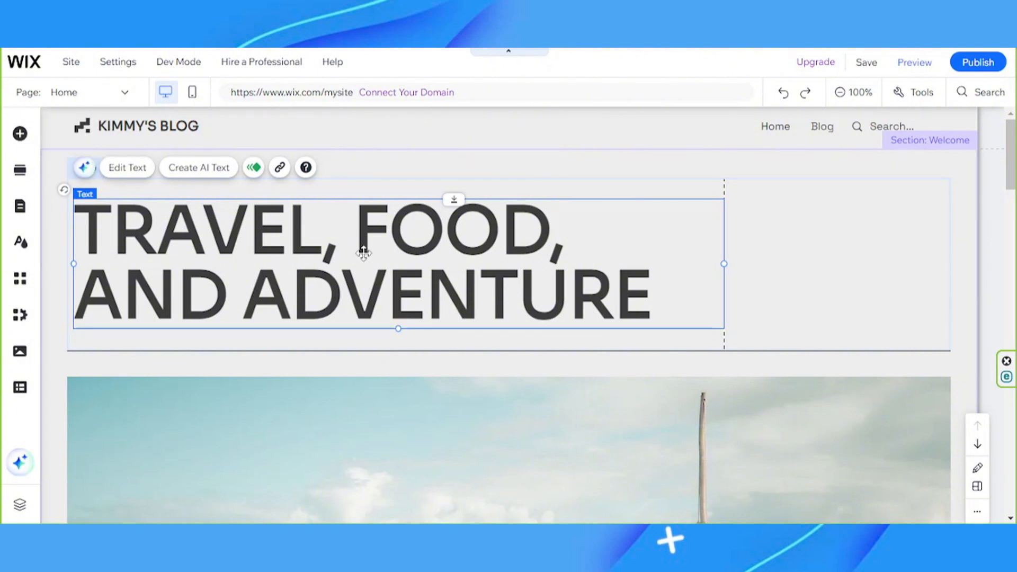
left_click(958, 332)
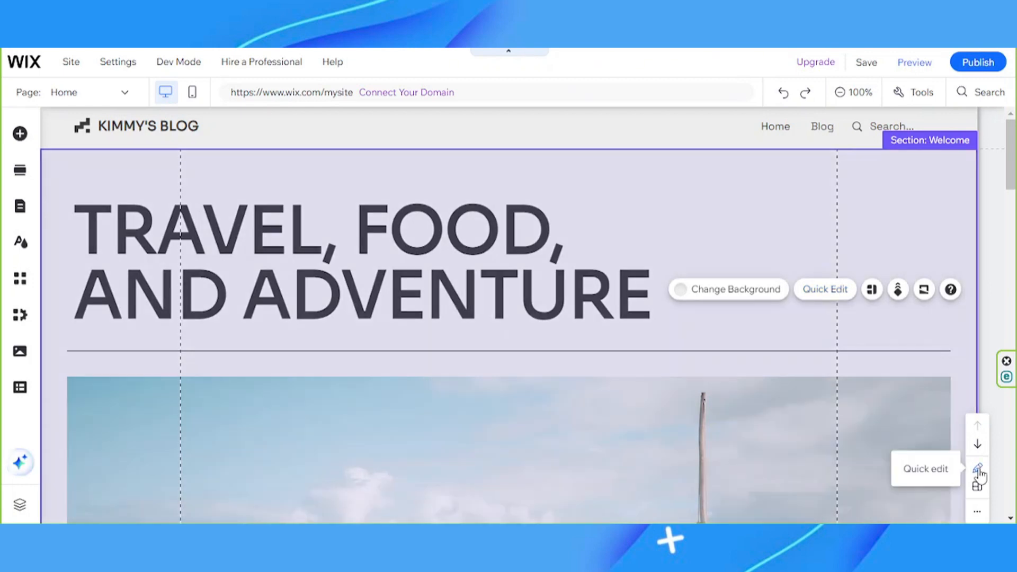
left_click(977, 470)
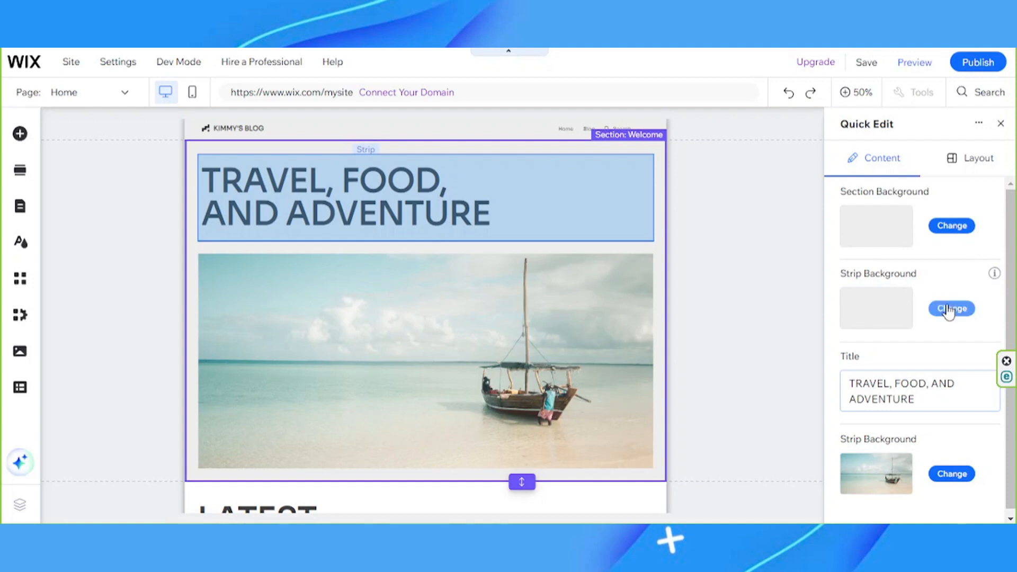
left_click(970, 158)
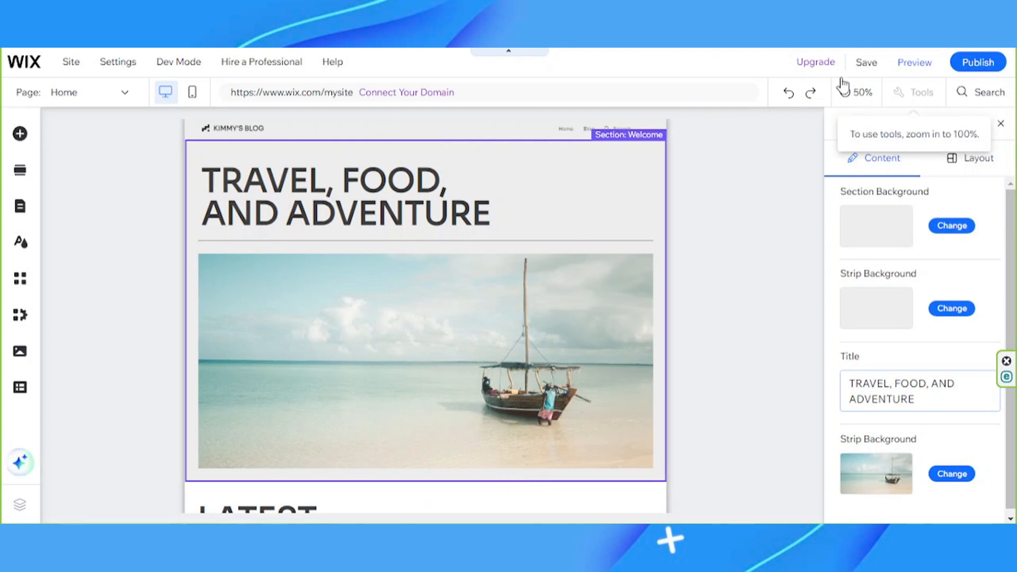
left_click(1001, 124)
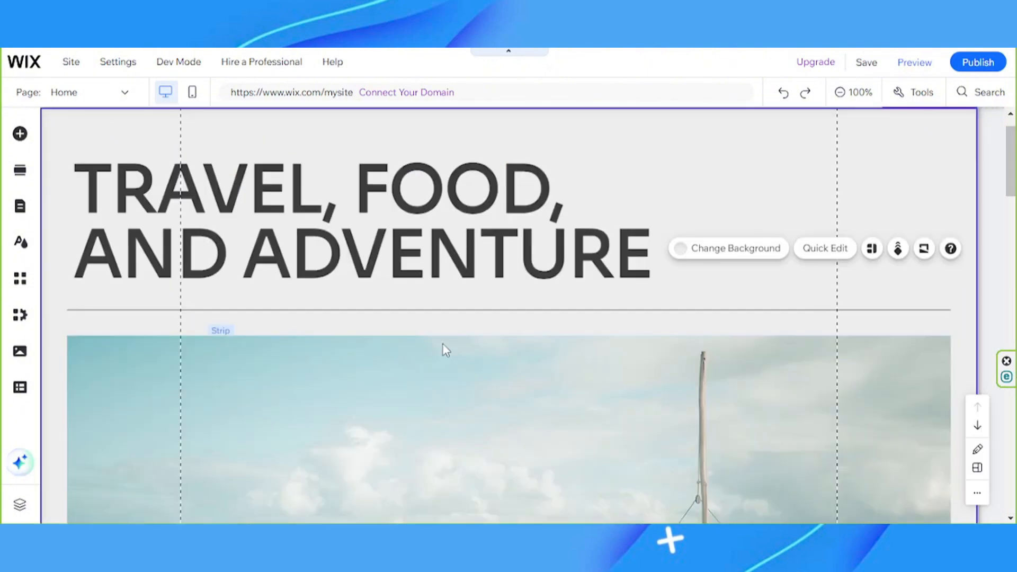
Add the "Grow Your Vision" welcome section to the home page directly below the existing Welcome section
left_click(20, 134)
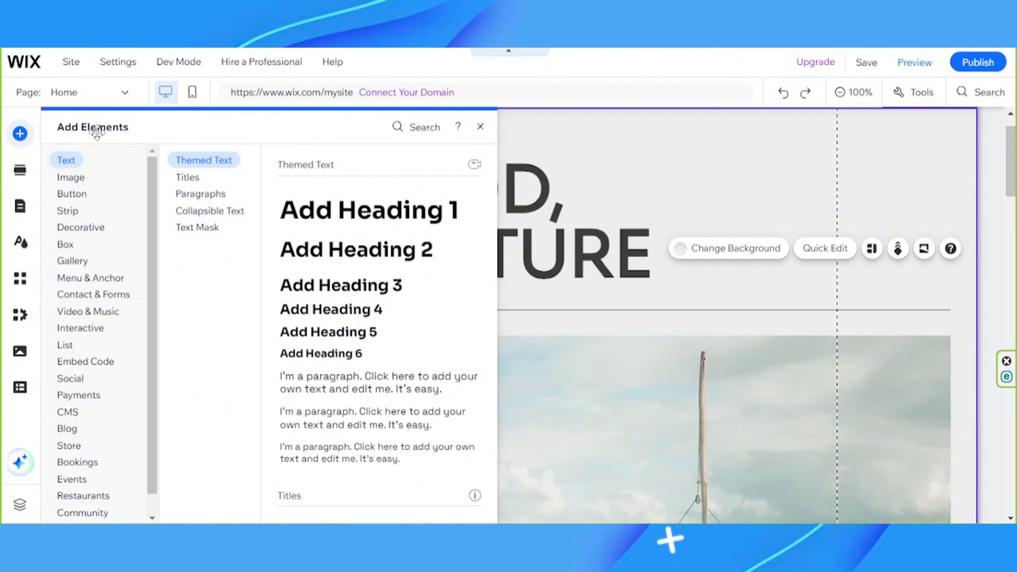
scroll(154, 162, "down", 1)
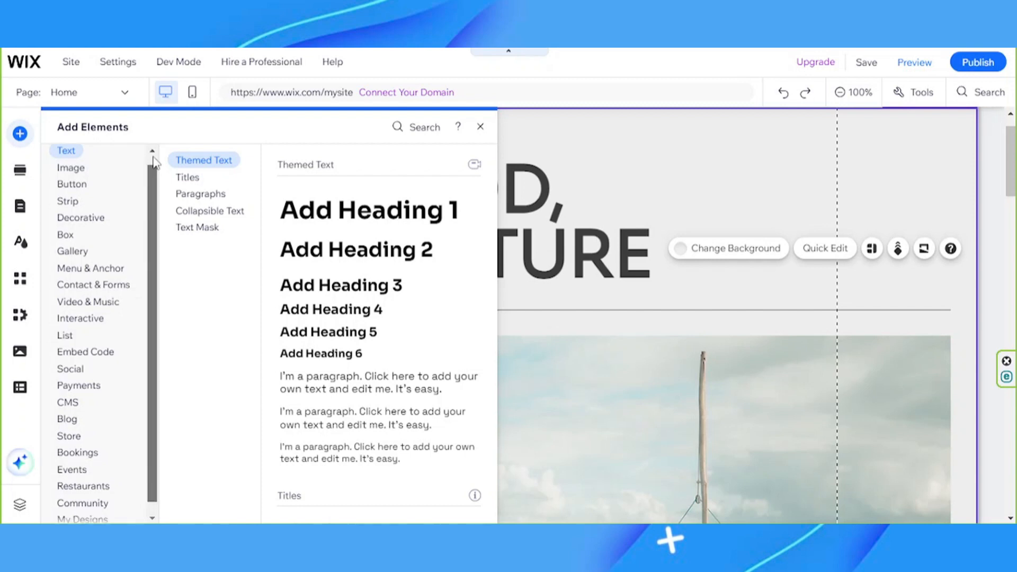
left_click(20, 170)
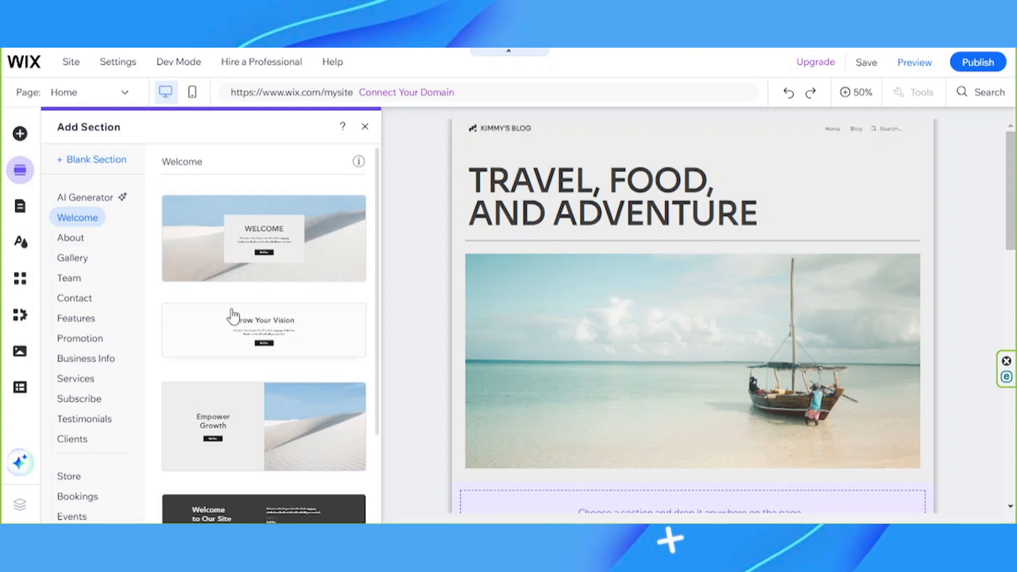
left_click_drag(233, 316, 609, 228)
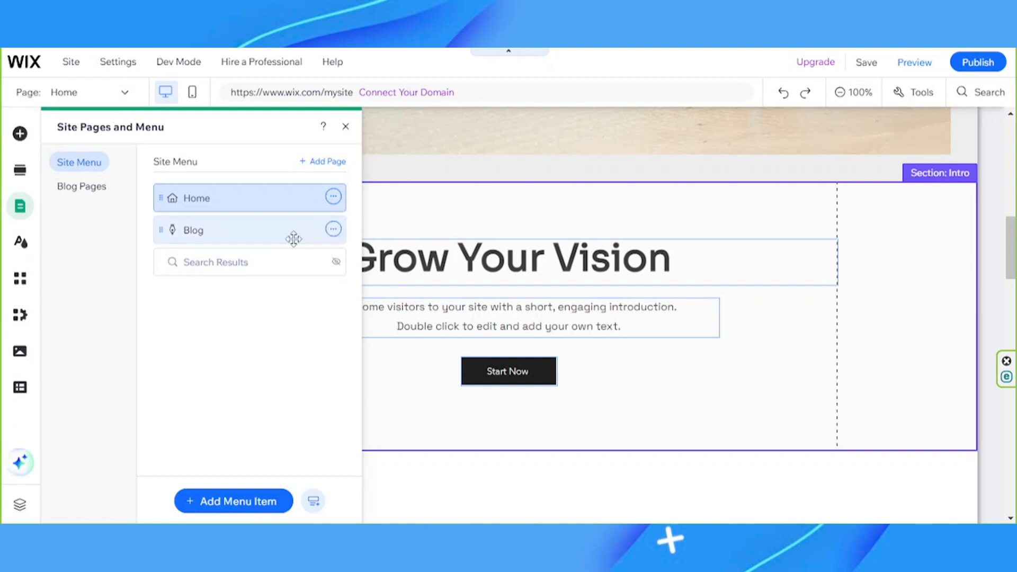
Review the Home page's options, the site design settings, the available apps and the blog's business tools
left_click(333, 197)
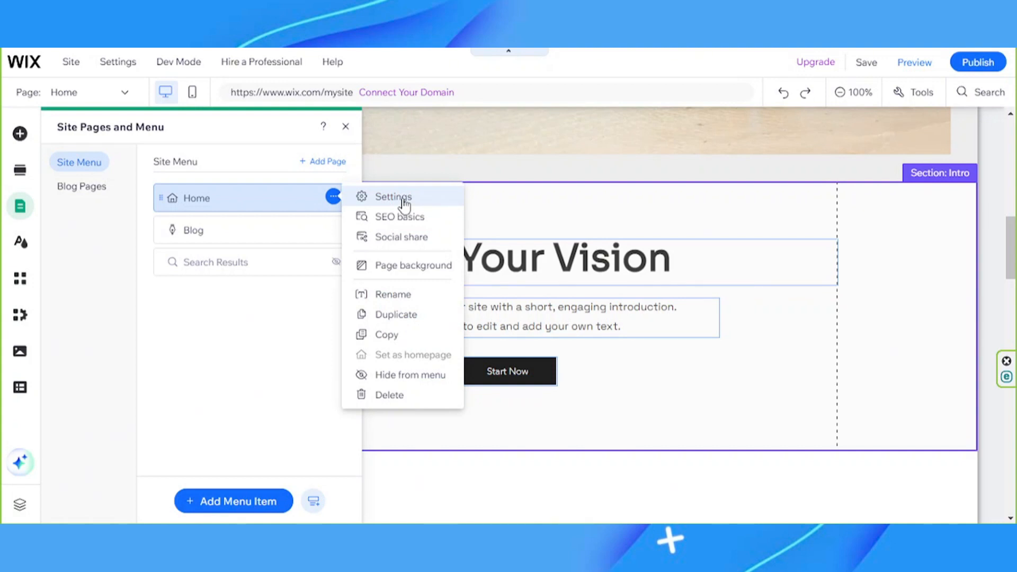
left_click(20, 243)
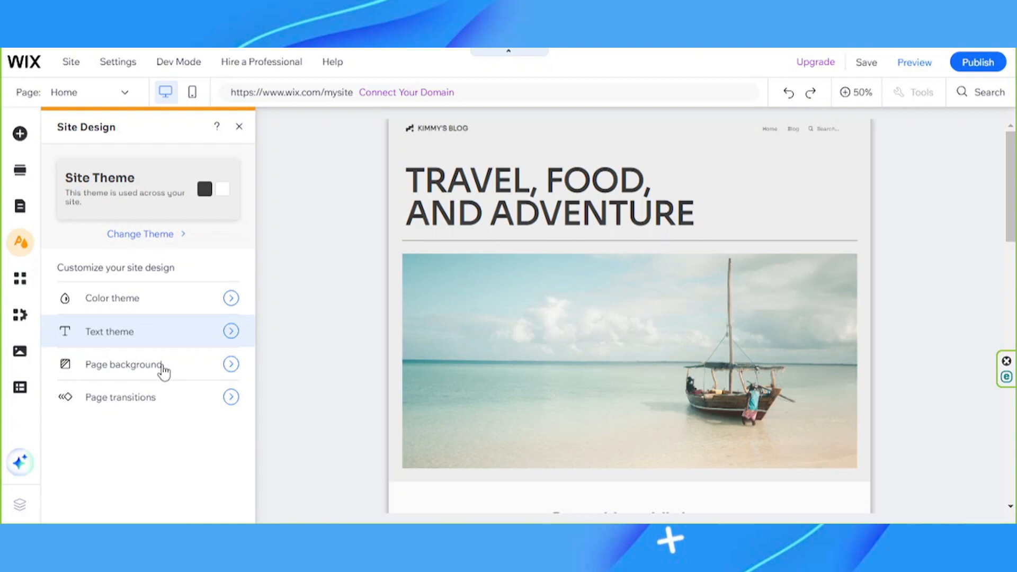
left_click(21, 279)
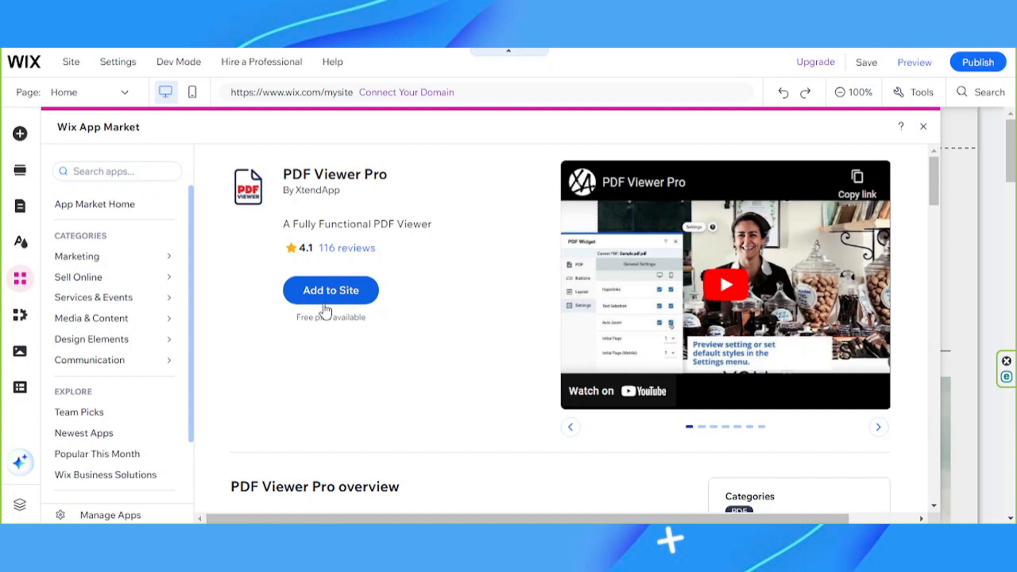
left_click(21, 317)
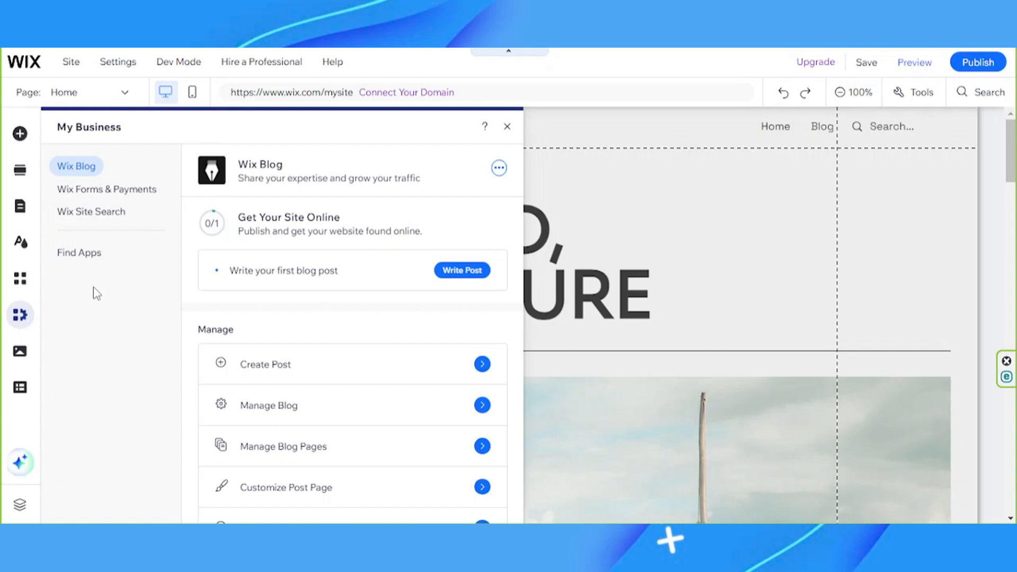
Browse the site's media files, photo and video tools and stock media, and open the content management options
left_click(19, 351)
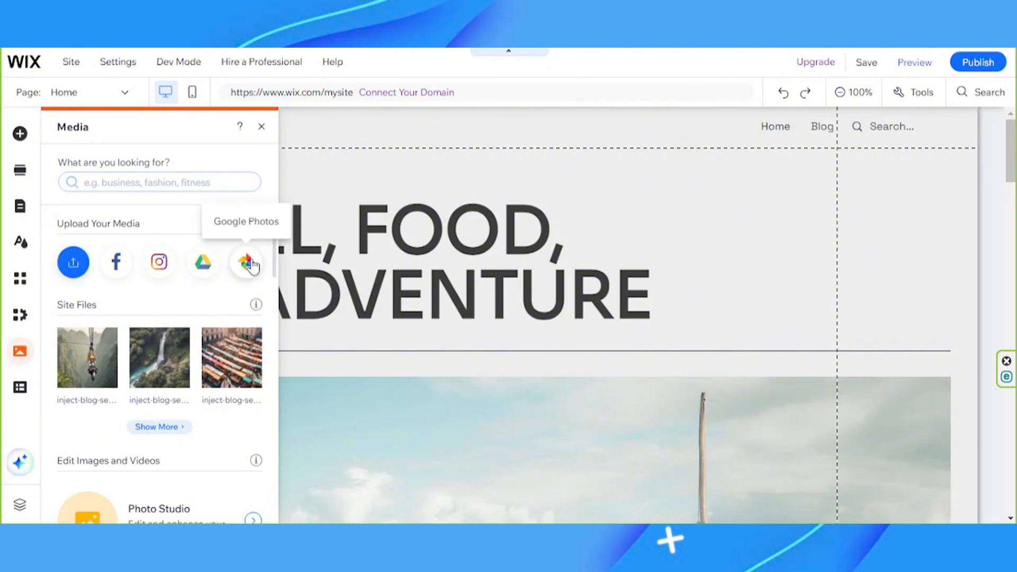
scroll(180, 325, "down", 2)
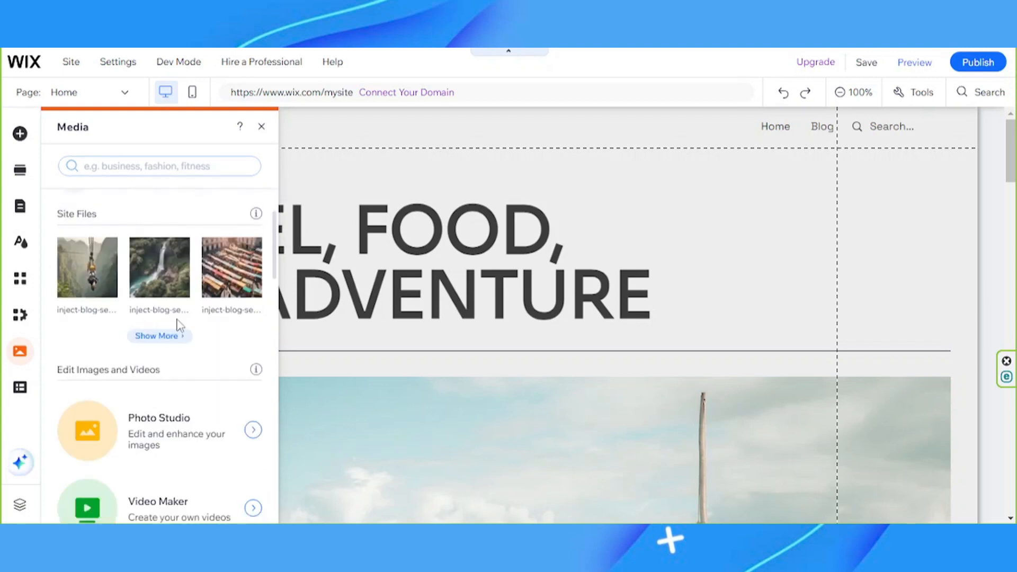
scroll(180, 324, "down", 3)
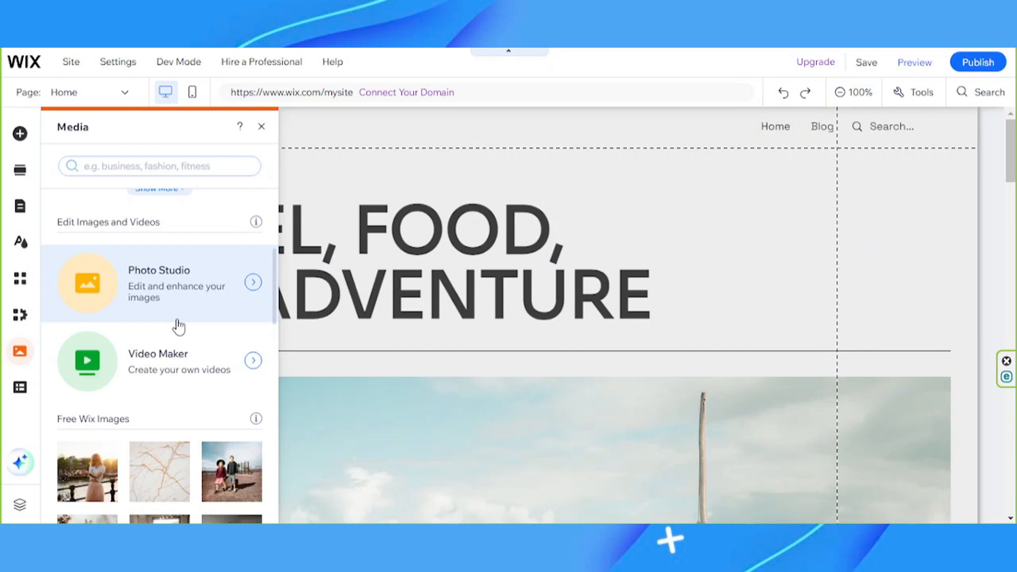
scroll(179, 327, "down", 5)
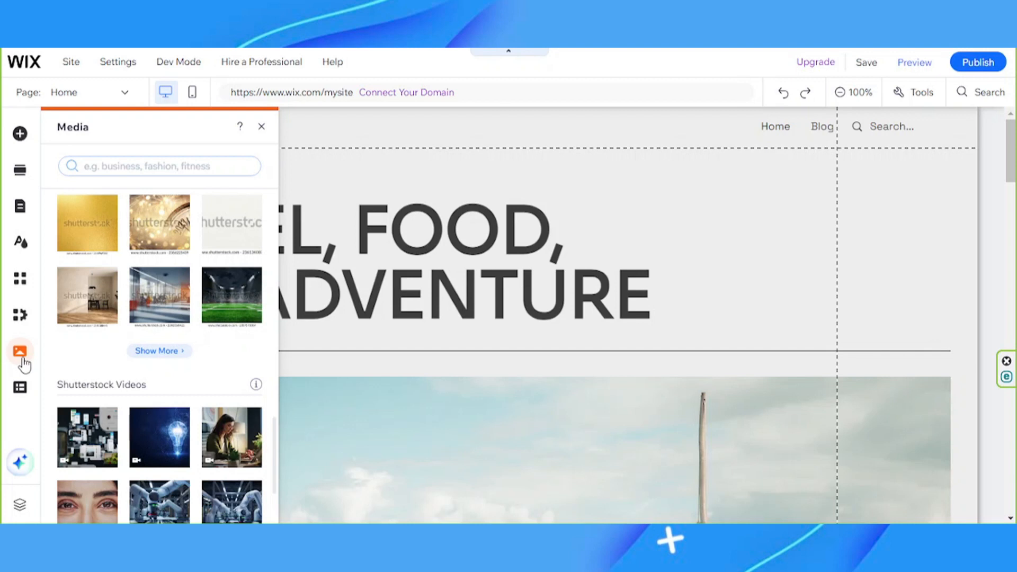
left_click(20, 387)
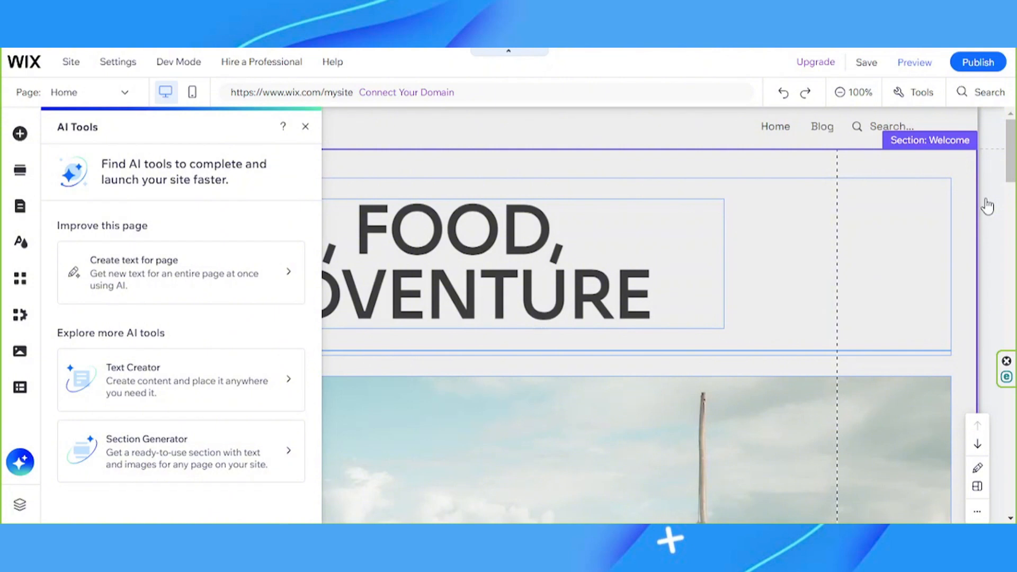
Close the AI tools, examine the home page's sections in the mobile version of the site, and return to the desktop version
left_click(305, 126)
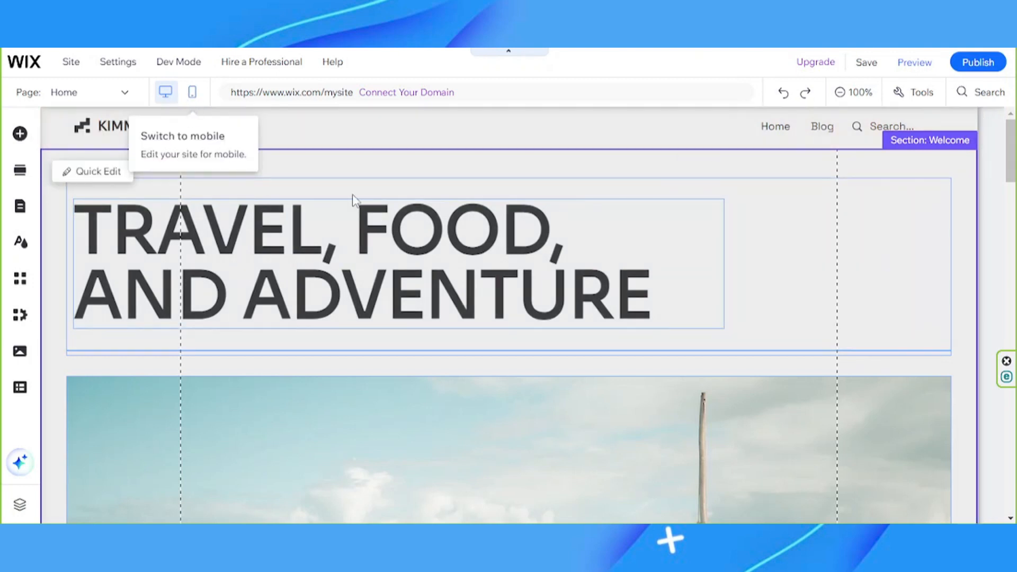
left_click(197, 95)
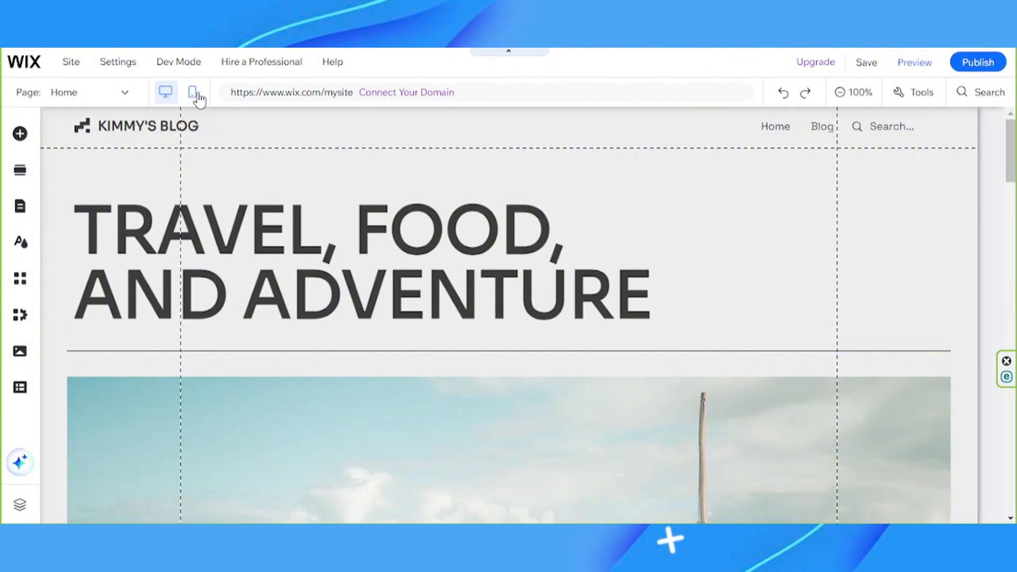
left_click(197, 95)
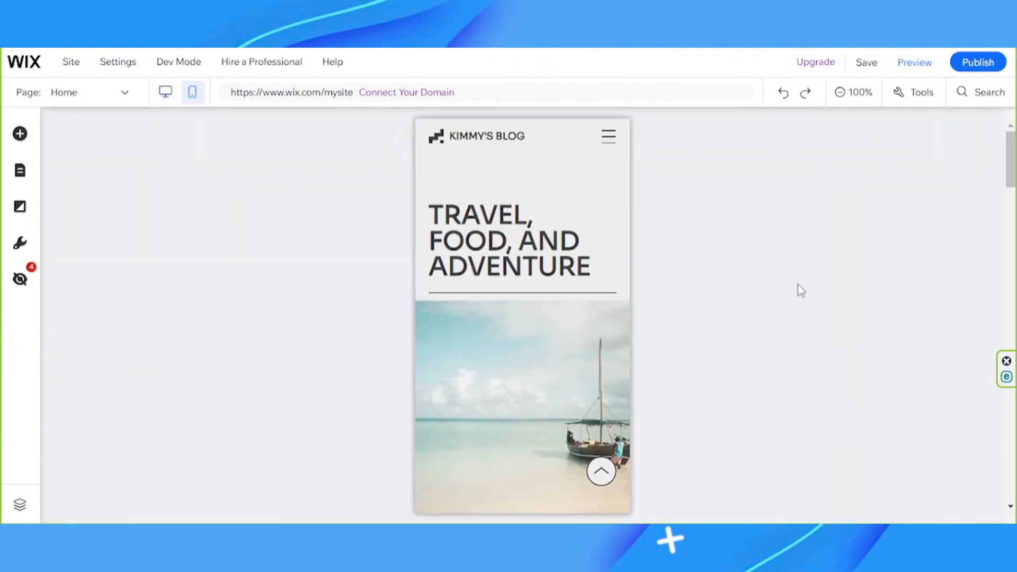
scroll(531, 352, "down", 1)
scroll(531, 352, "down", 4)
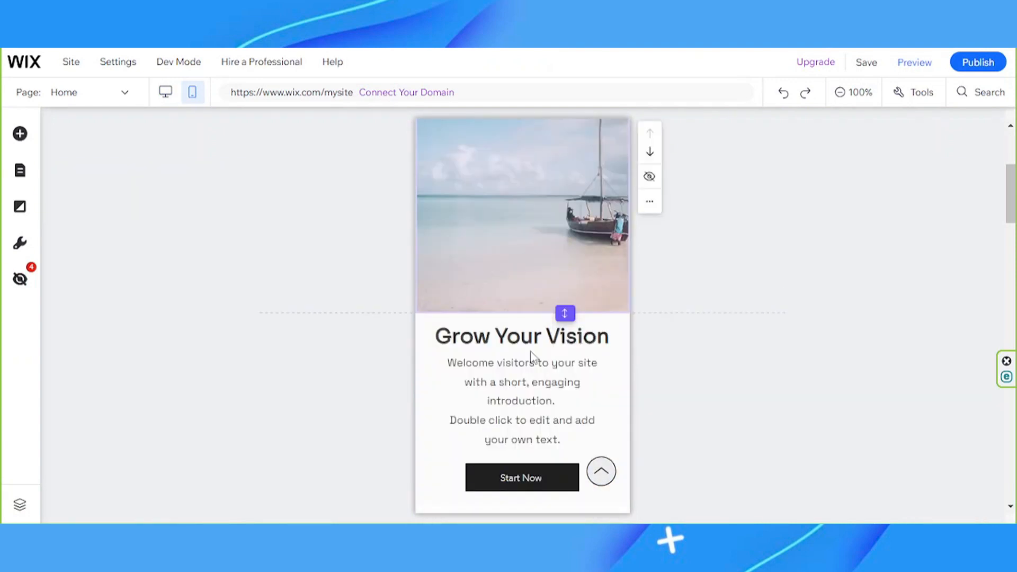
scroll(530, 356, "down", 6)
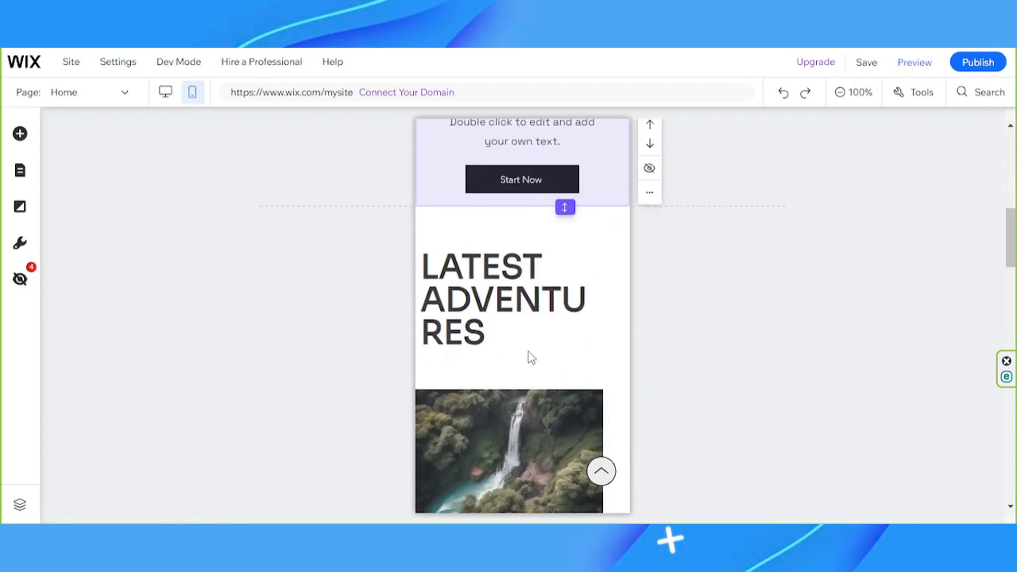
scroll(530, 356, "up", 8)
scroll(530, 357, "up", 3)
scroll(531, 358, "down", 20)
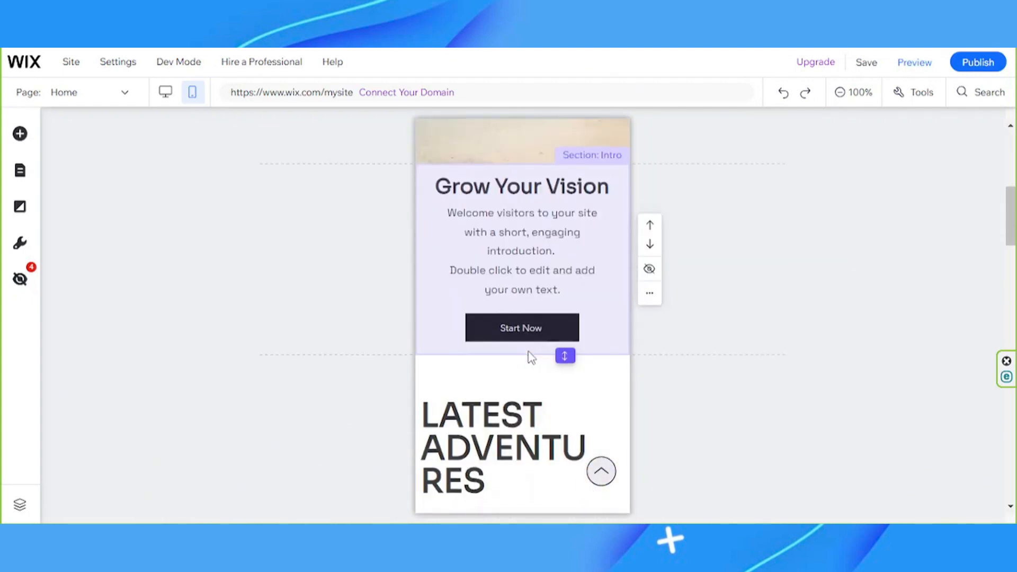
scroll(531, 358, "up", 20)
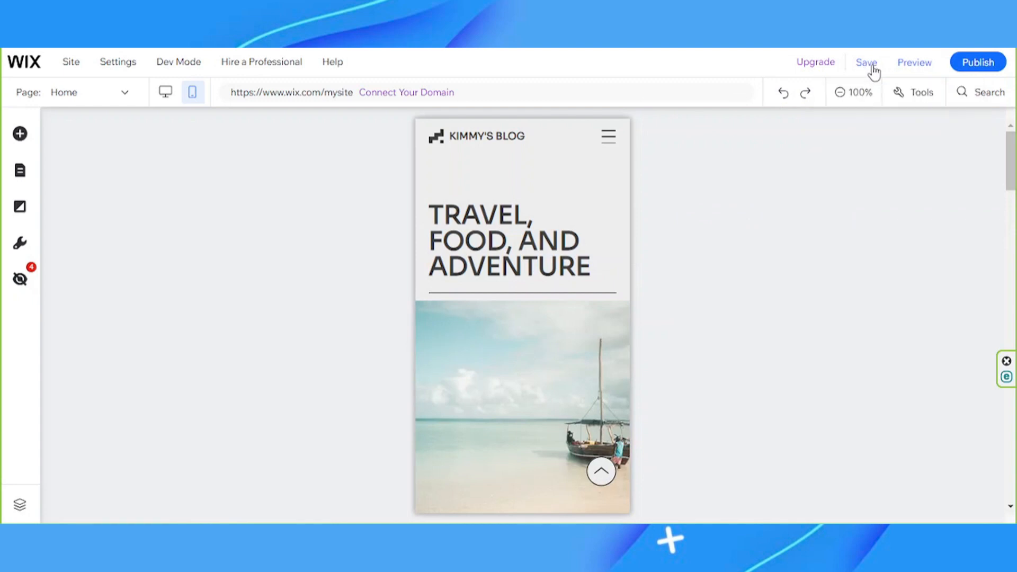
left_click(165, 92)
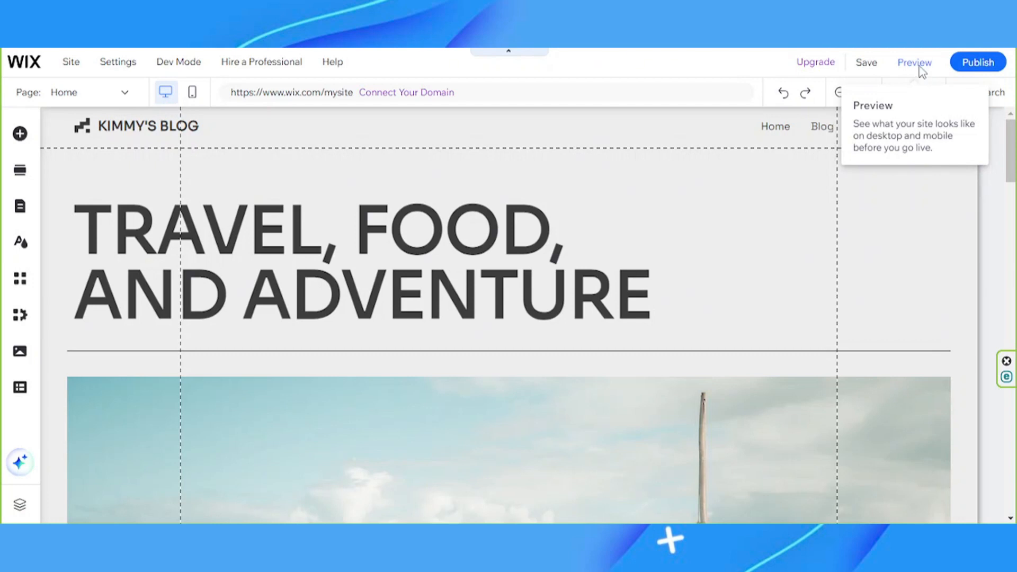
Preview the site's Home and Blog pages in desktop view, check their content, and return to the editor
left_click(920, 66)
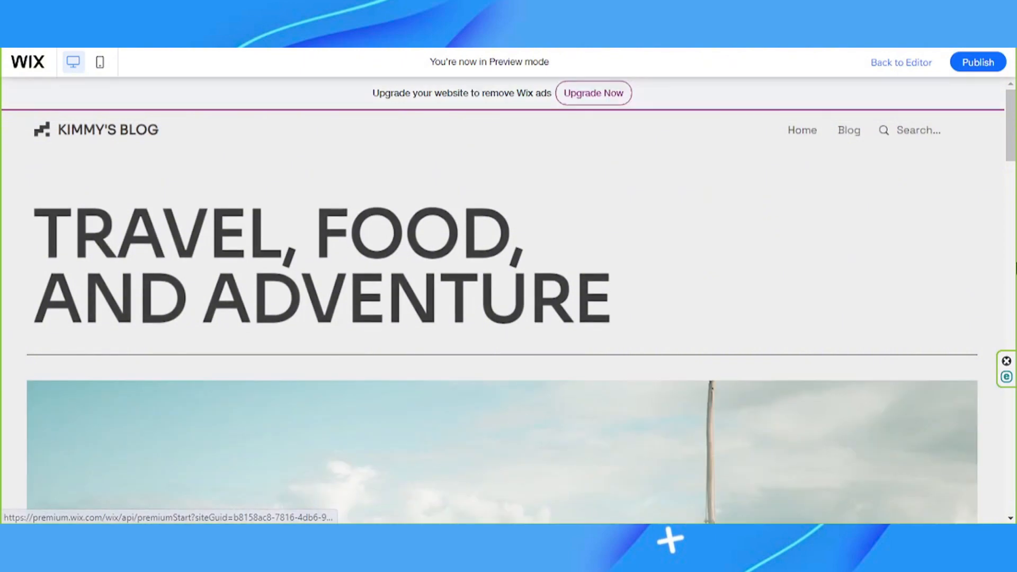
scroll(997, 282, "down", 15)
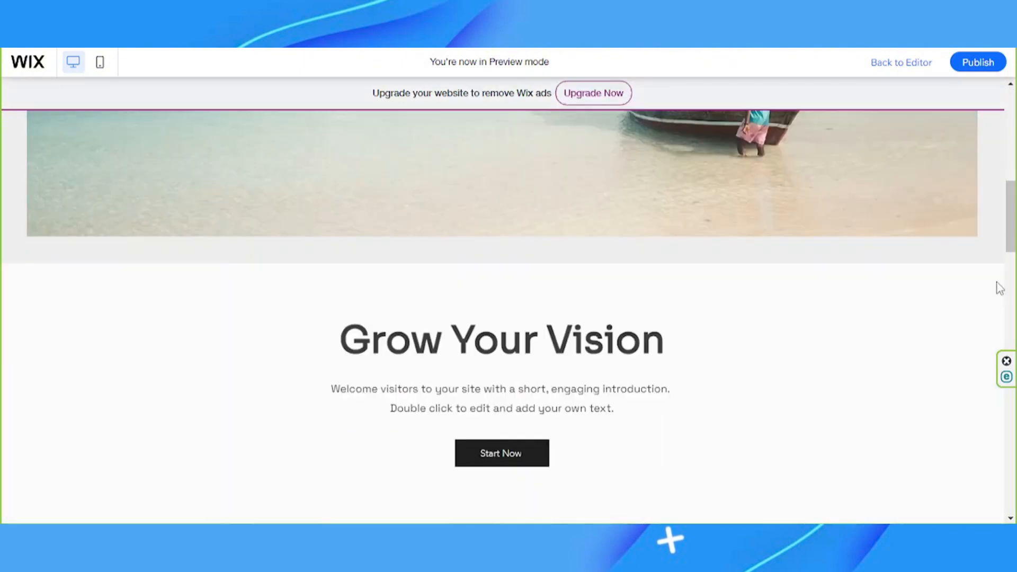
scroll(503, 317, "up", 15)
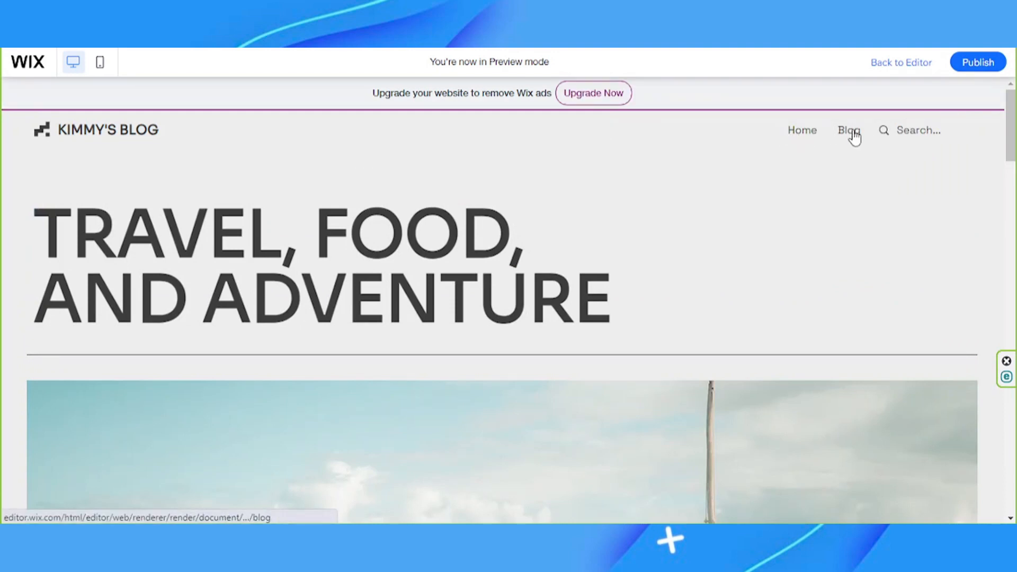
left_click(852, 132)
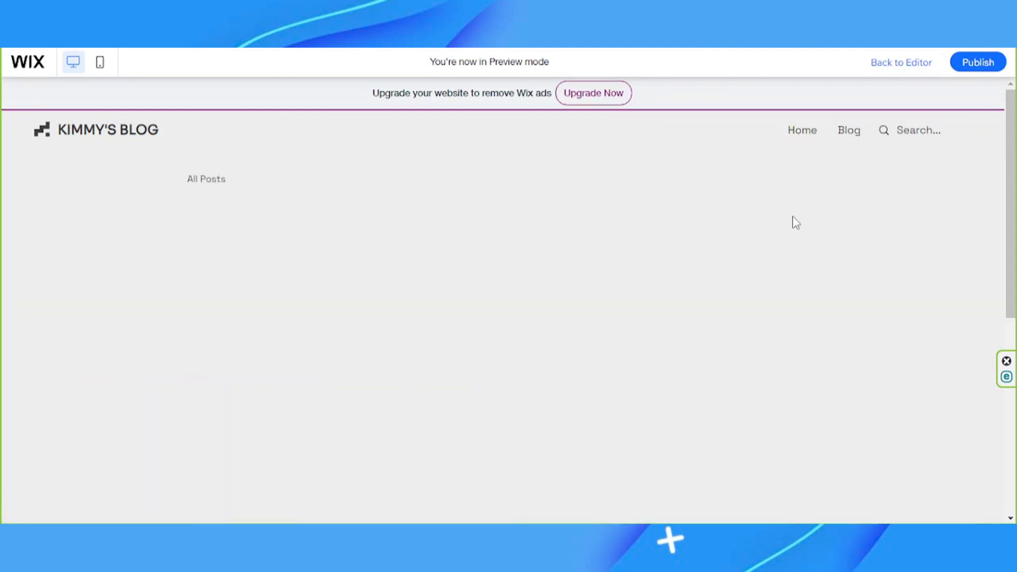
scroll(719, 317, "down", 10)
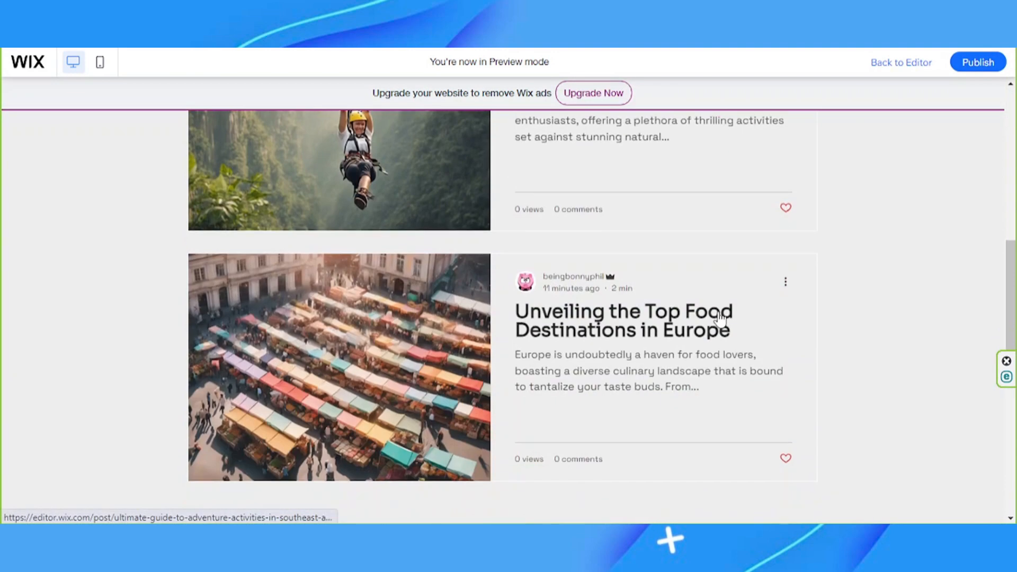
scroll(720, 317, "up", 4)
scroll(721, 318, "up", 8)
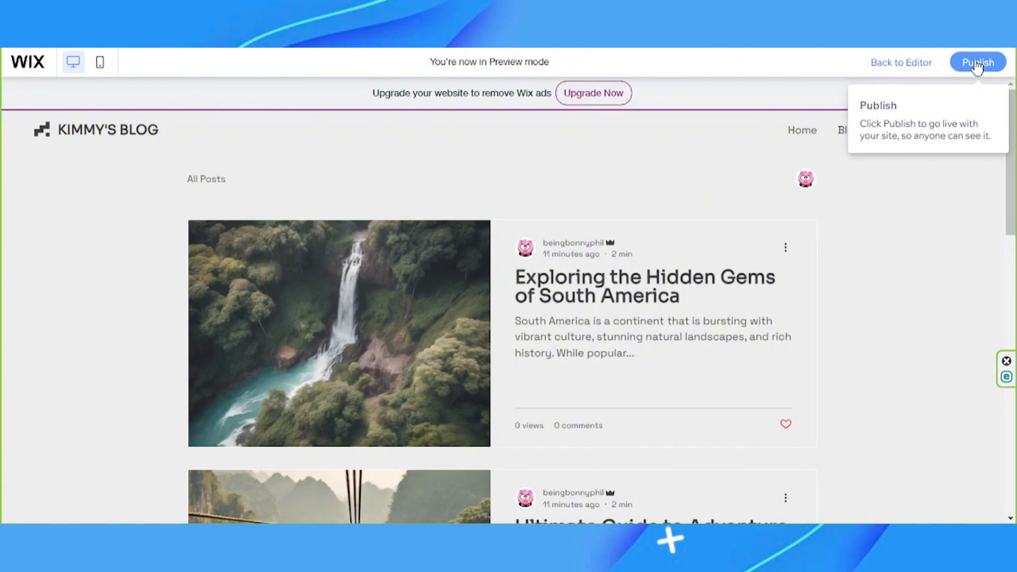
left_click(910, 70)
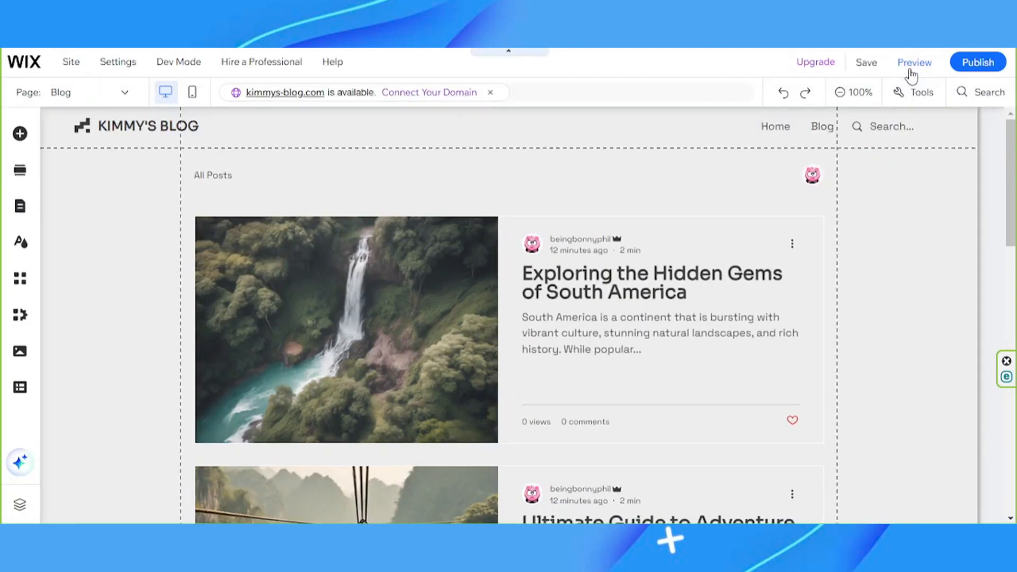